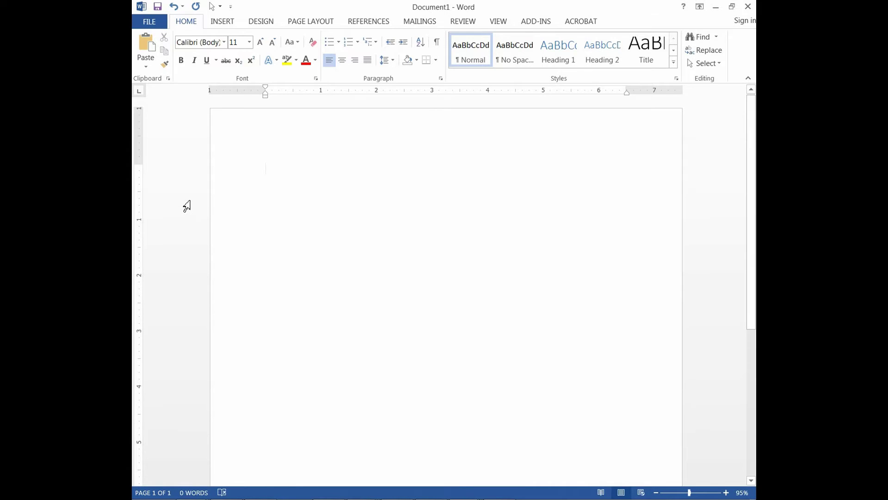
- Insert the 'Calcium cascade' photo from the Pictures library at the top of page 1
click(222, 22)
click(202, 54)
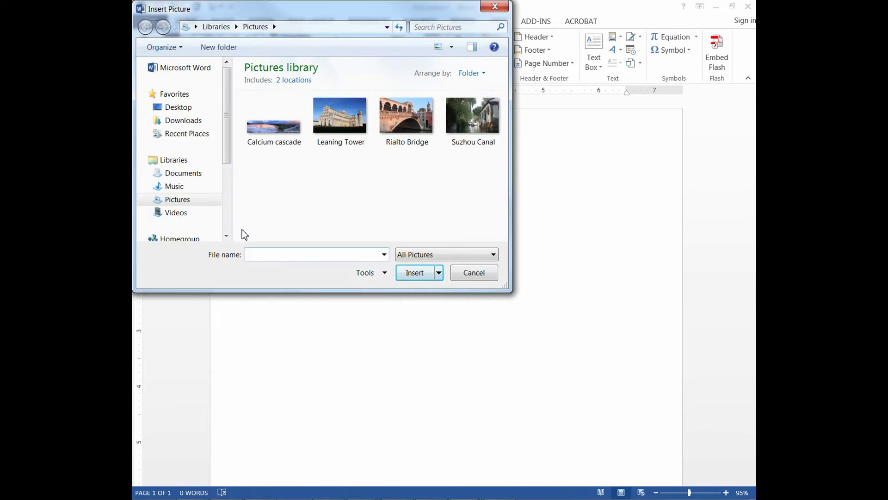
click(284, 142)
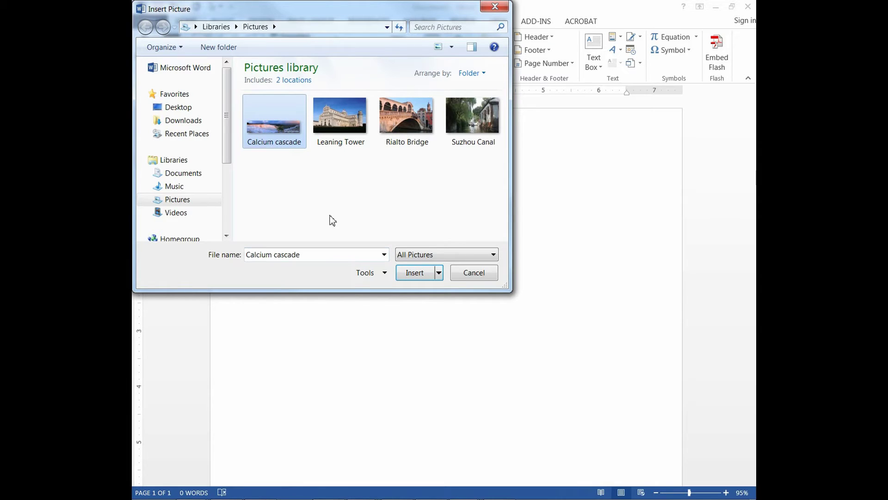
click(415, 273)
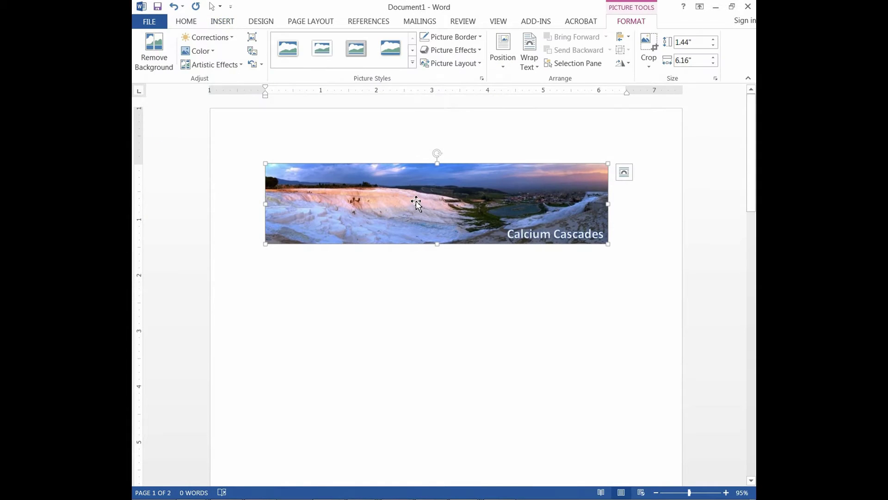
- Set the Calcium Cascades photo to Behind Text wrapping and nudge it slightly right
drag(416, 202, 436, 202)
click(530, 59)
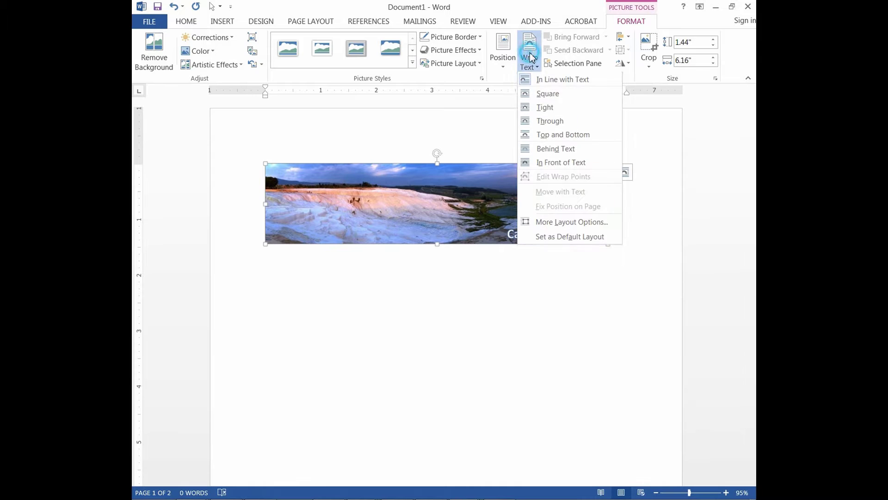
click(537, 153)
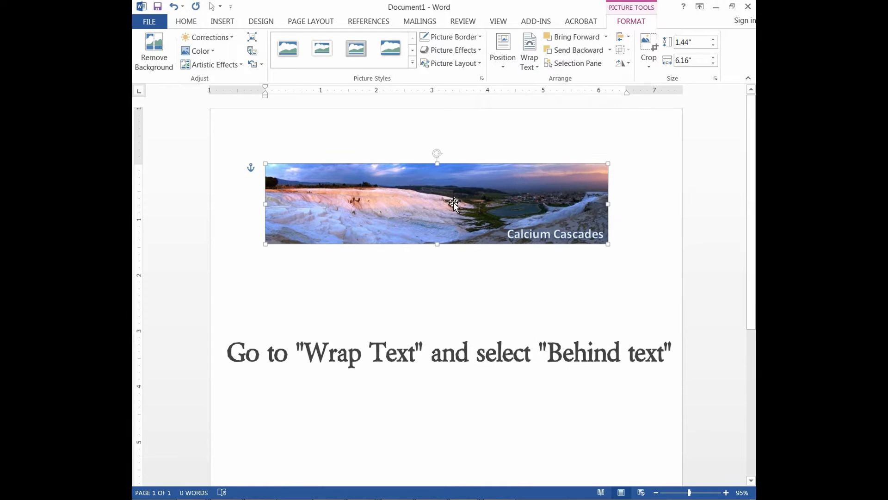
mouse_move(453, 203)
mouse_down()
mouse_move(440, 202)
mouse_move(464, 203)
mouse_move(454, 200)
mouse_up()
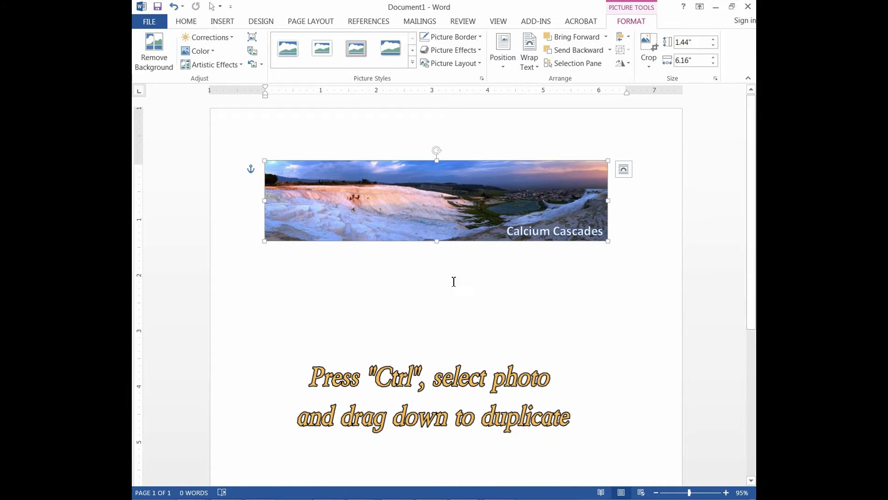
- Add two duplicate copies of the photo, each stacked below the previous one, down page 1
drag(456, 206, 456, 309)
click(448, 363)
scroll(447, 364, down, 2)
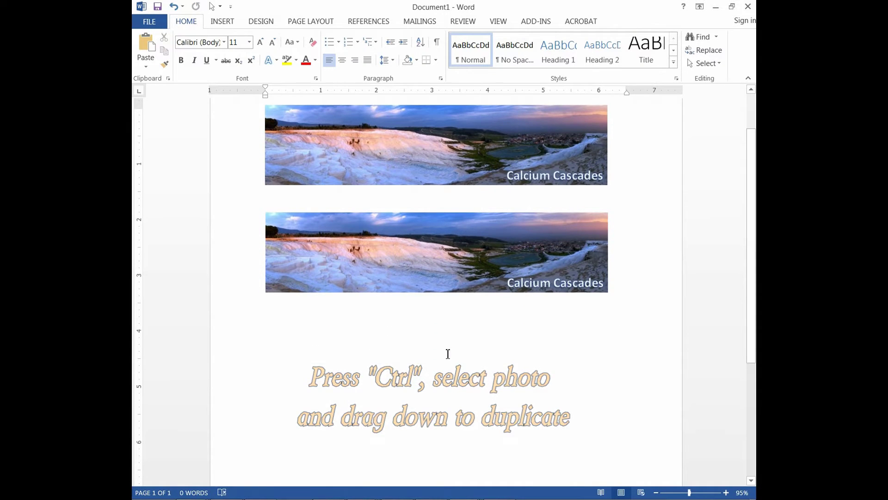
drag(458, 264, 461, 366)
scroll(463, 368, down, 2)
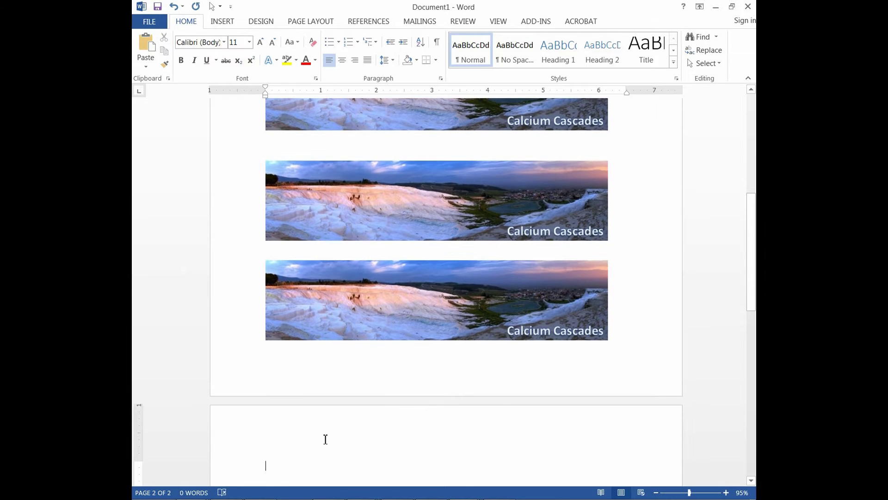
- Insert a Simple Text Box onto page 2
click(222, 21)
click(594, 56)
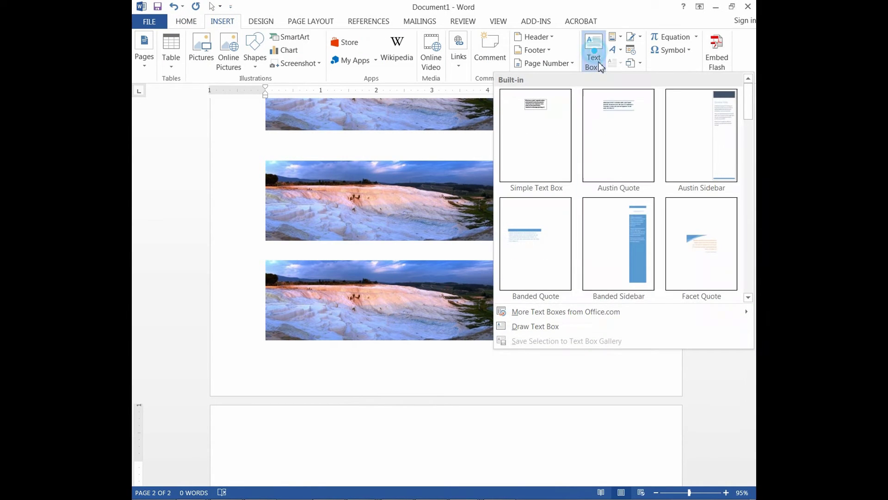
click(547, 150)
scroll(428, 444, down, 3)
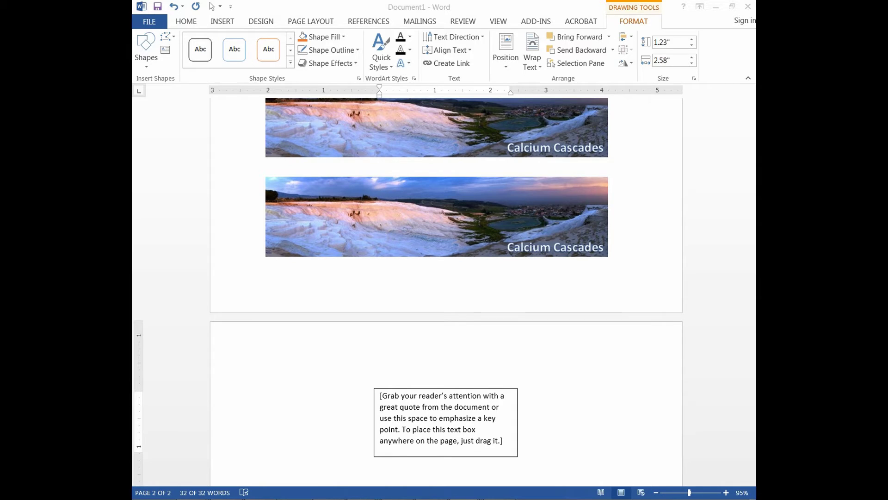
- Replace the placeholder text with the Pamukkale description, pasted with Keep Source Formatting
click(469, 444)
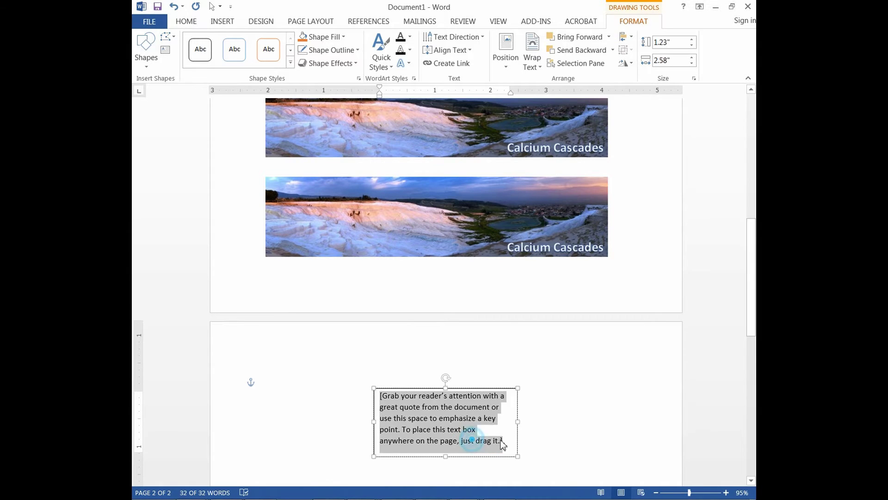
right_click(406, 410)
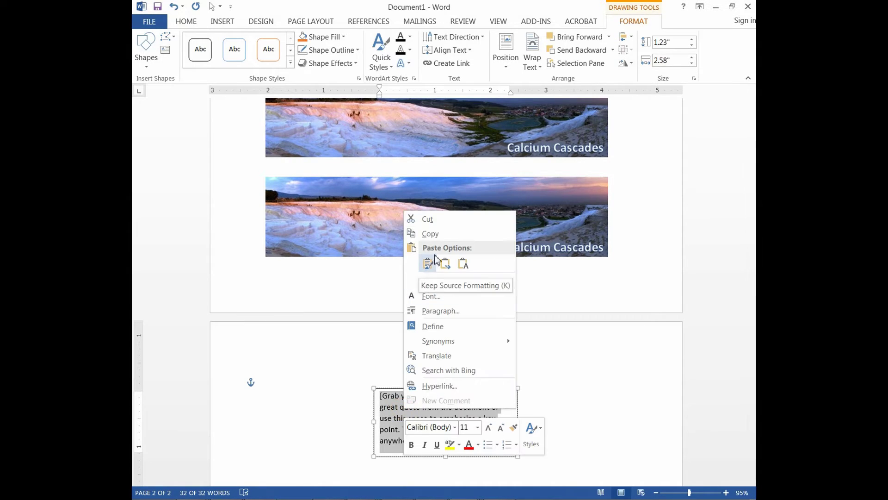
click(428, 264)
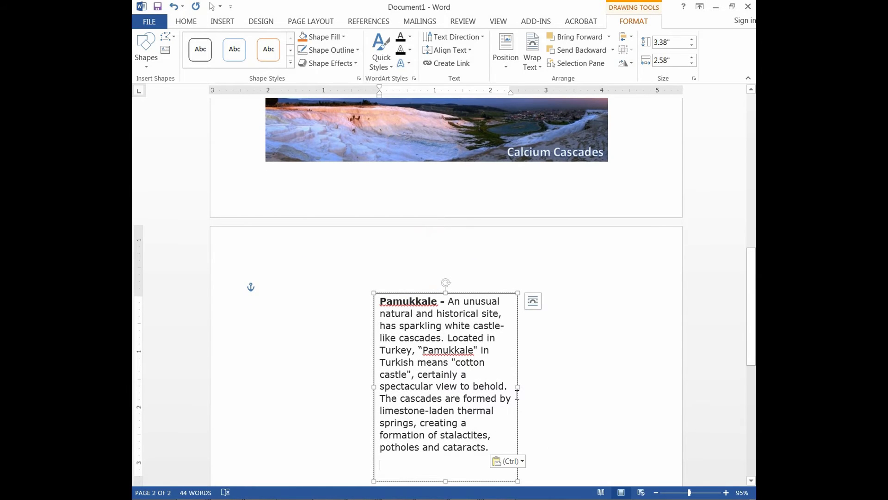
- Widen the Pamukkale text box to 5.76 inches, shift it left, and delete its empty last line
drag(520, 388, 645, 384)
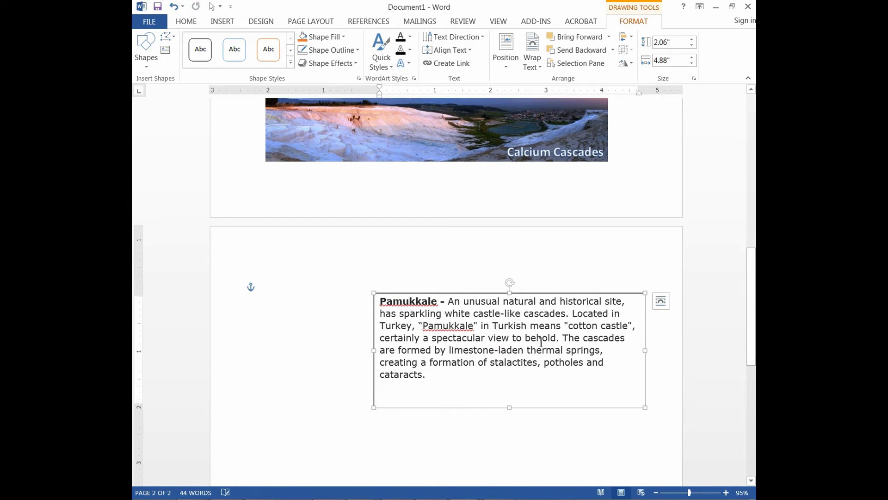
drag(512, 291, 439, 273)
drag(565, 340, 611, 335)
click(442, 366)
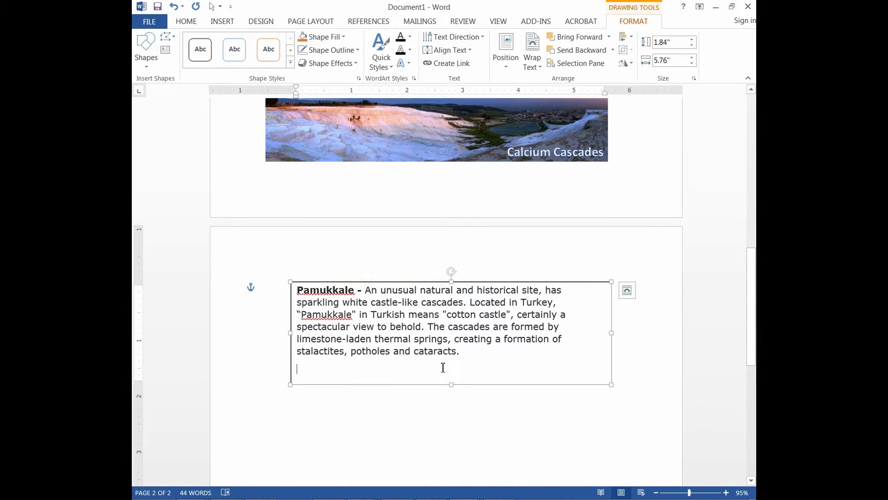
key(BackSpace)
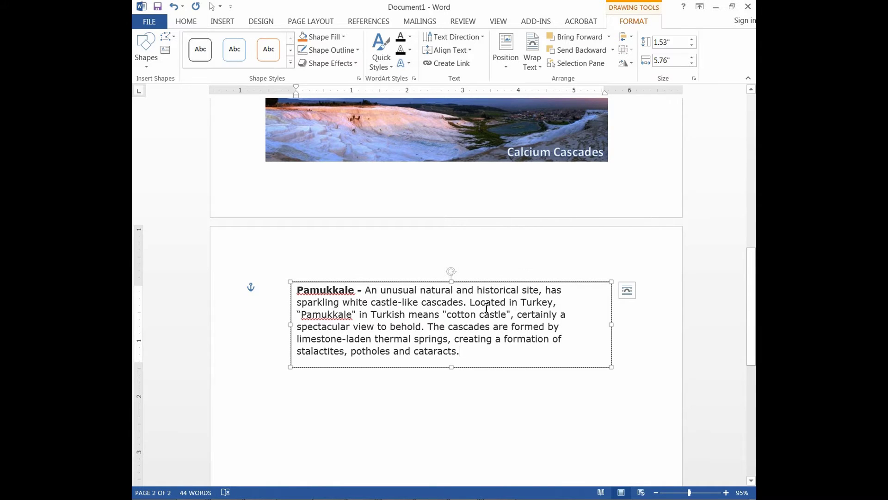
- Remove the text box outline and narrow the box slightly
right_click(482, 286)
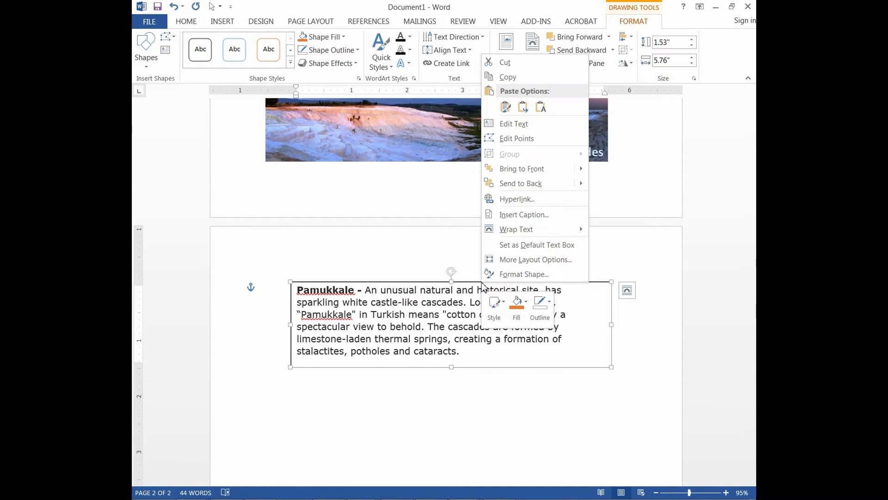
click(550, 305)
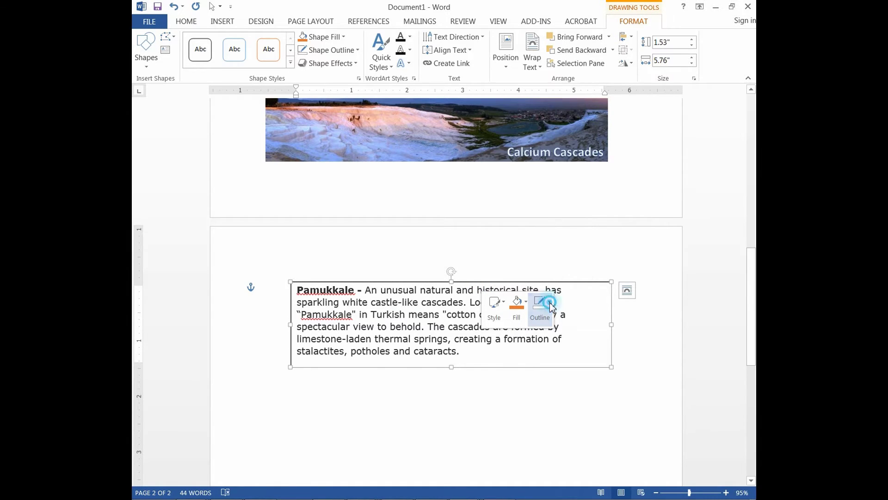
click(574, 423)
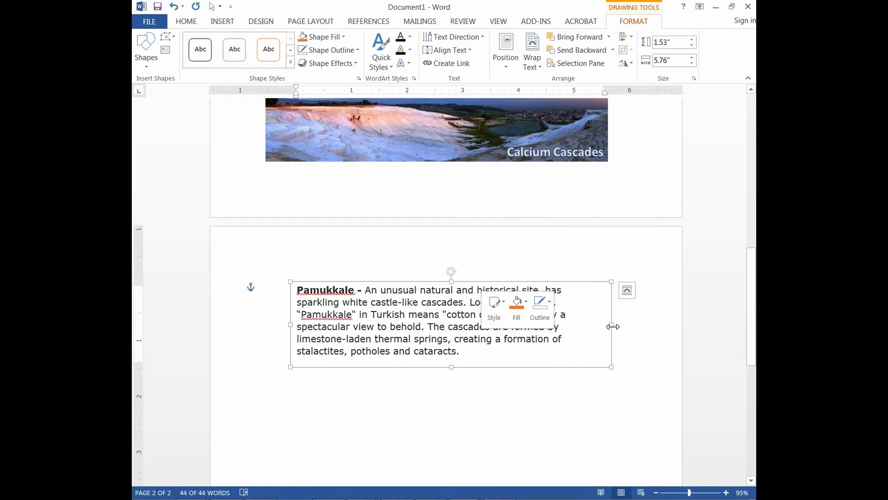
drag(613, 326, 583, 325)
click(526, 386)
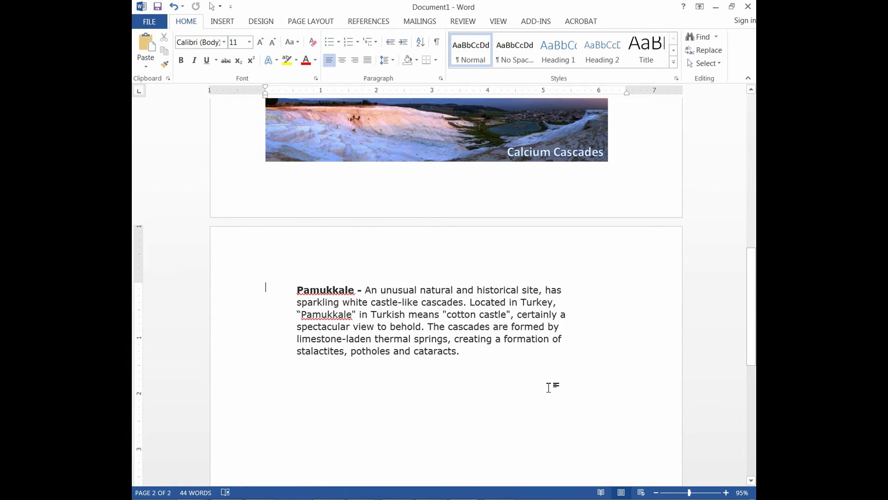
- Fit the Pamukkale box to the second photo's width, justify its text, and move it back to page 2
scroll(549, 386, up, 3)
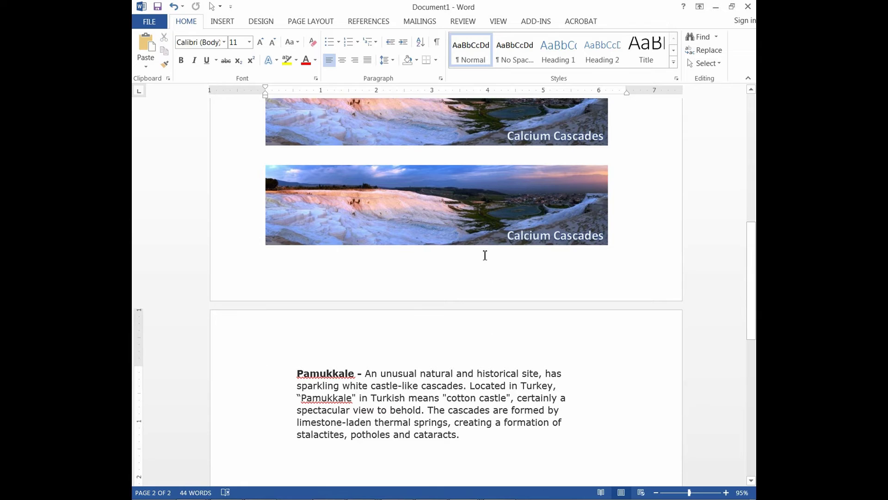
click(474, 385)
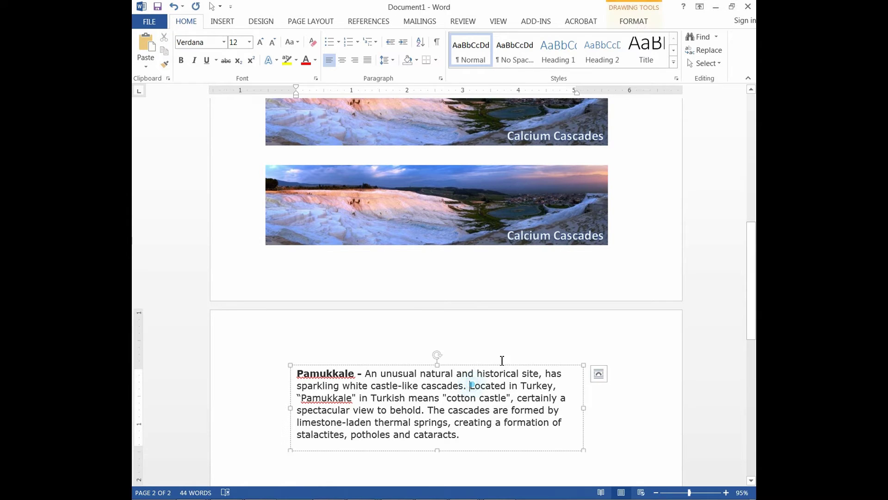
drag(506, 367, 506, 220)
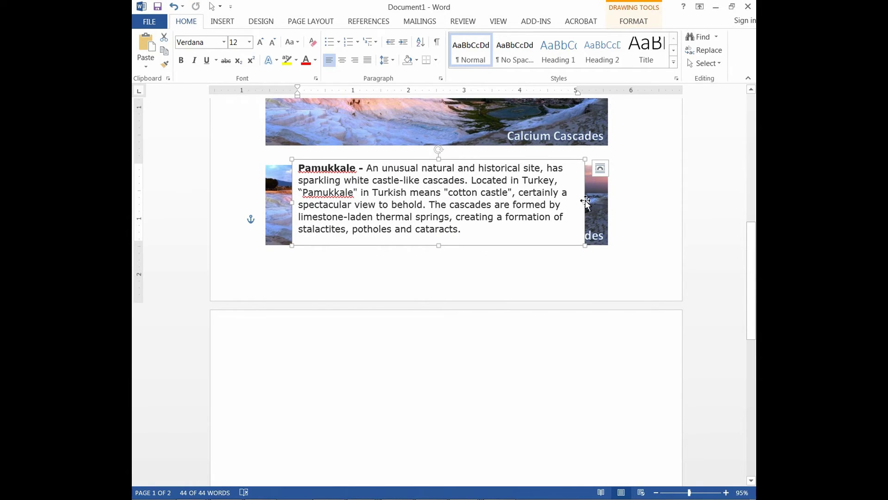
drag(585, 202, 611, 207)
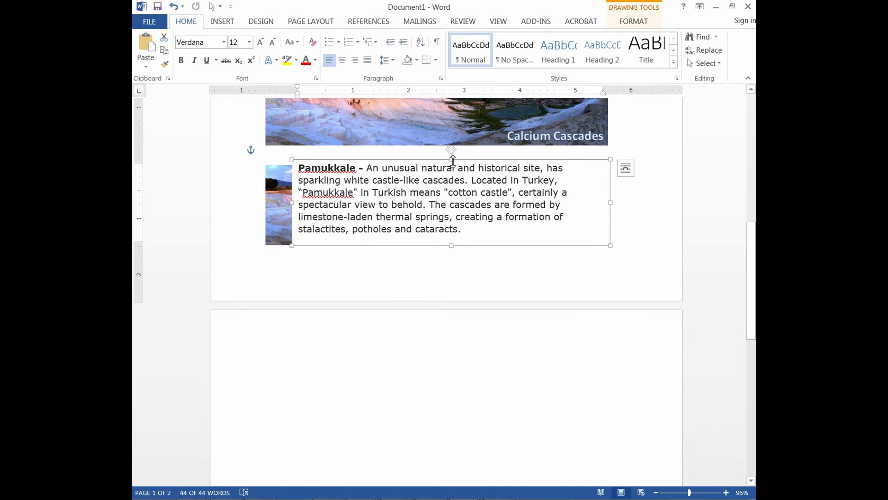
drag(453, 161, 452, 180)
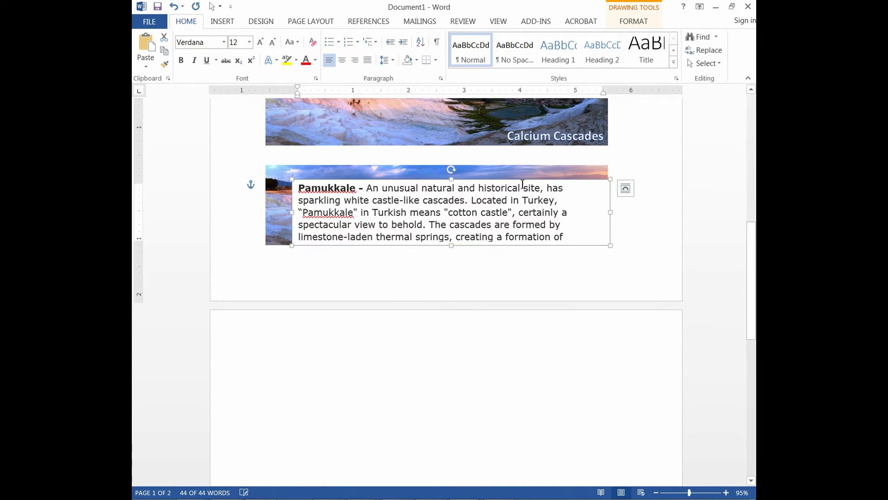
mouse_move(524, 180)
mouse_down()
mouse_move(498, 169)
mouse_move(509, 173)
mouse_up()
key(ctrl+j)
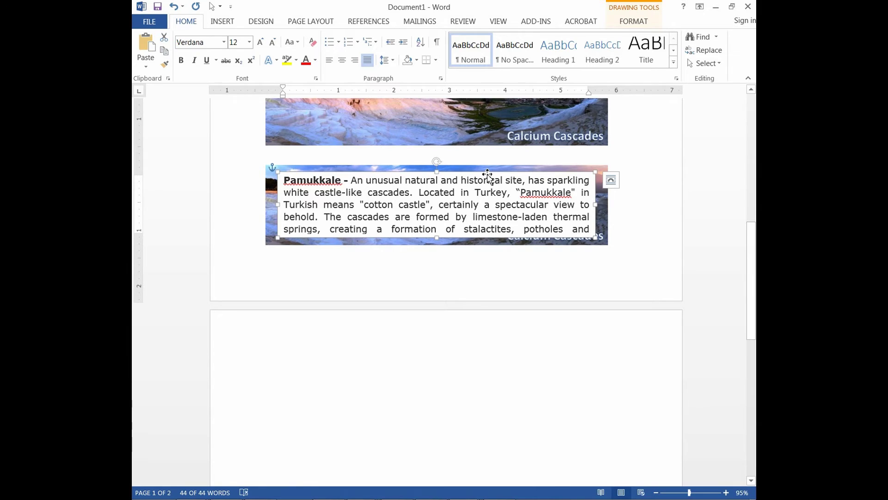
drag(487, 174, 491, 357)
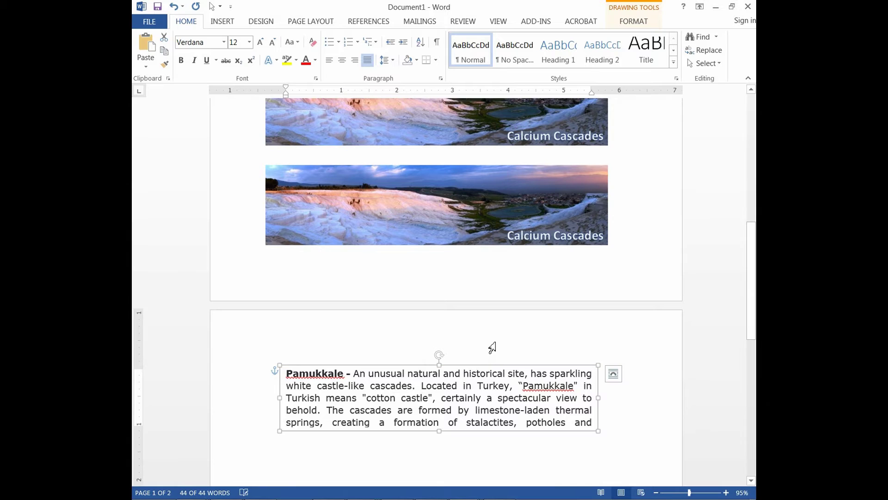
- Select the whole Pamukkale text box and paste stacked copies of it onto page 2
click(546, 349)
click(632, 389)
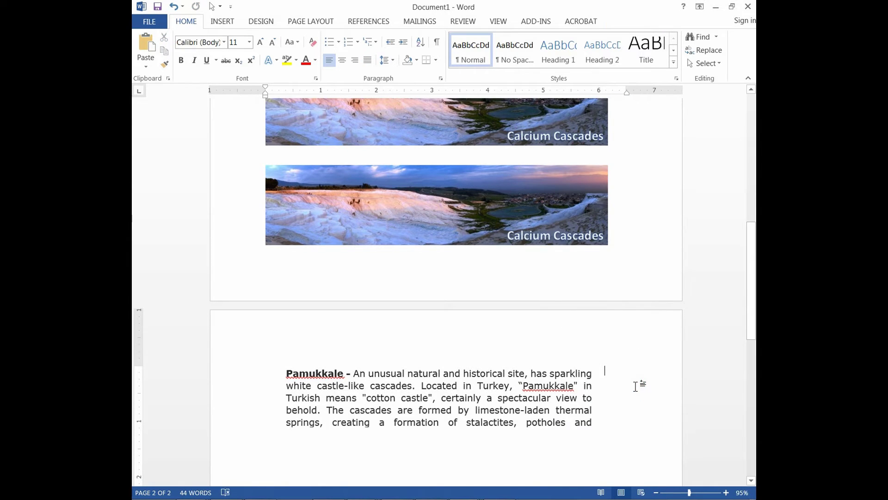
scroll(634, 386, down, 3)
scroll(632, 387, down, 2)
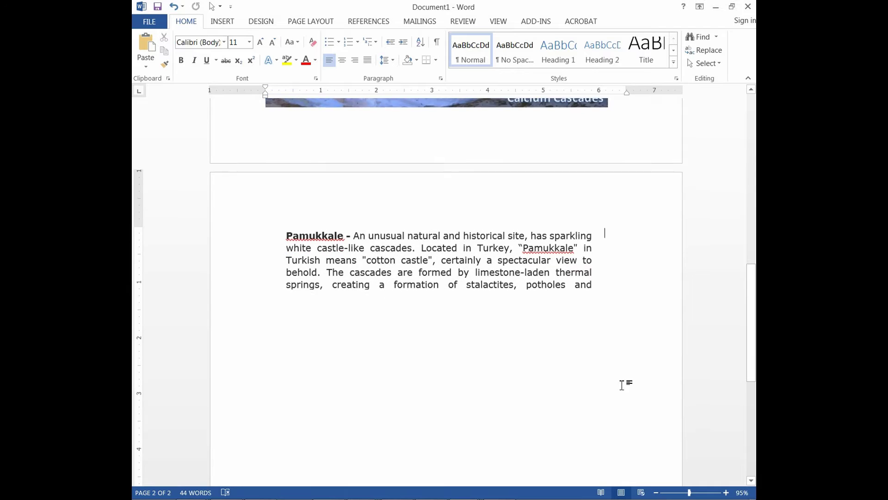
click(474, 272)
click(471, 264)
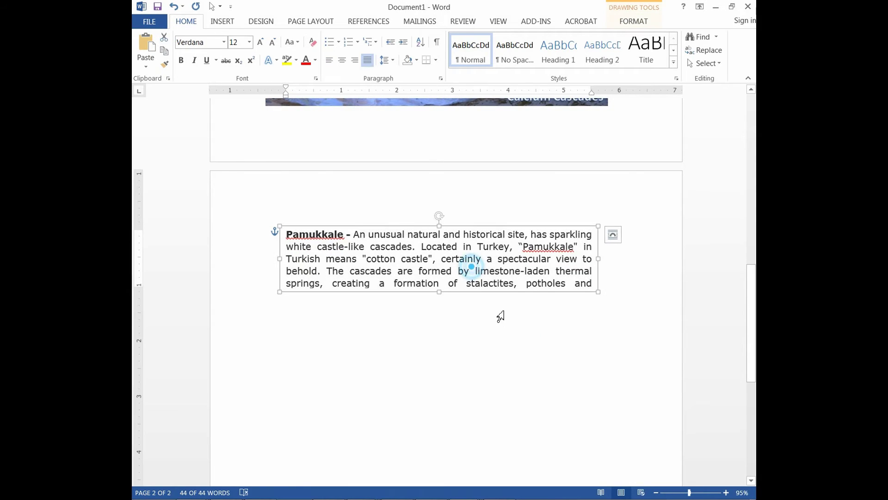
key(ctrl+v)
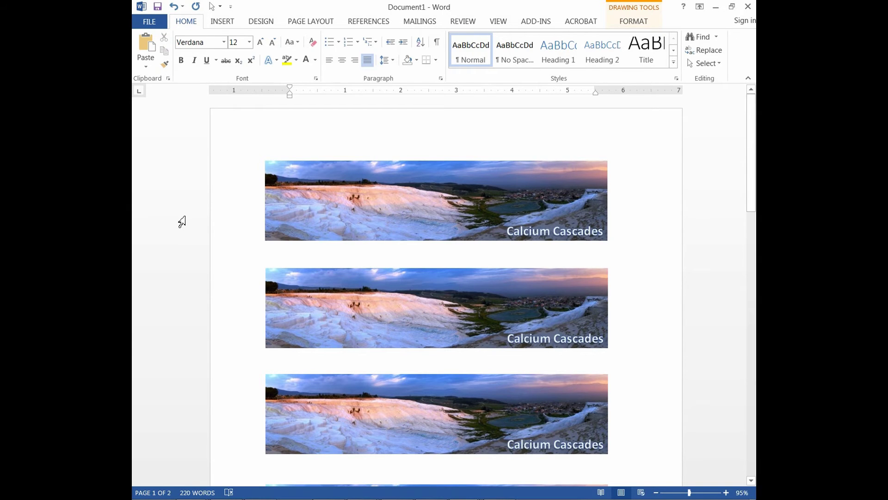
- Go to File > Print and bring up the HP Printer Properties
click(149, 21)
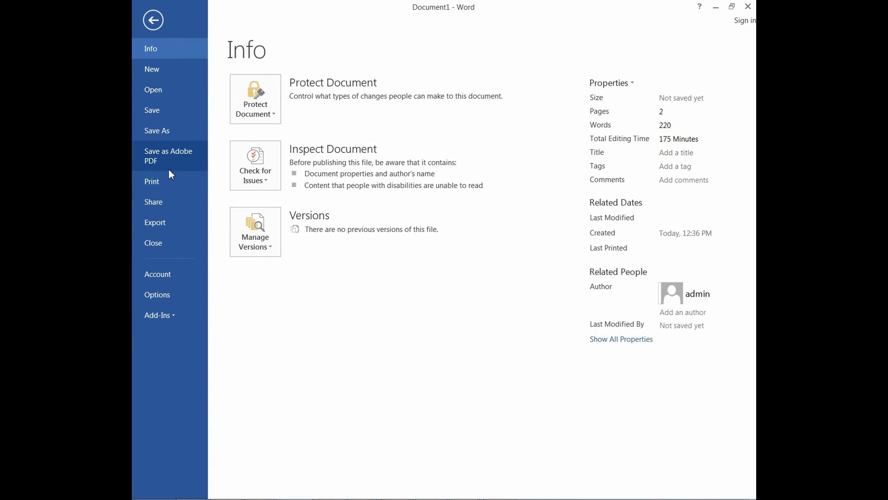
click(166, 182)
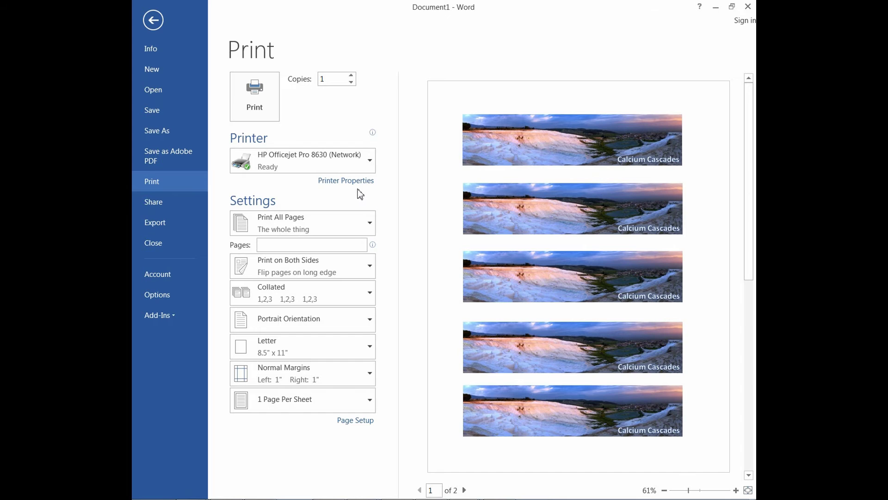
click(348, 180)
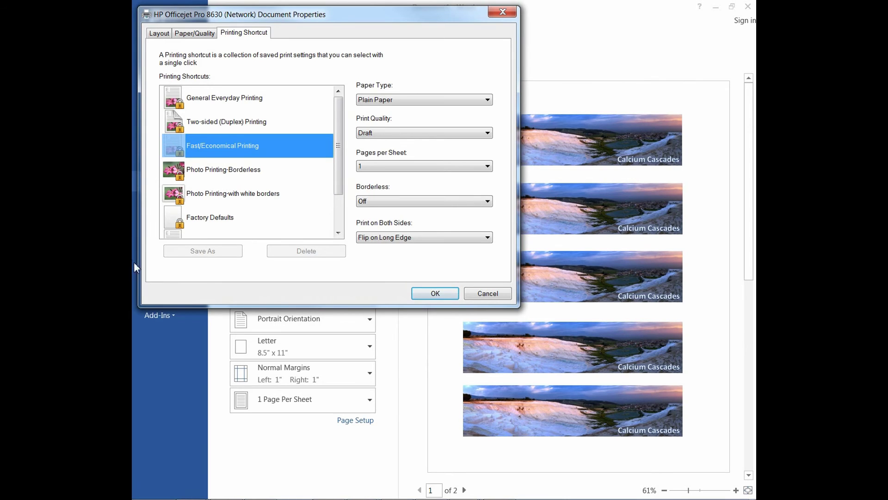
- Choose the Two-sided (Duplex) preset with HP Brochure and Flyer Paper, Matte at Best quality
click(224, 127)
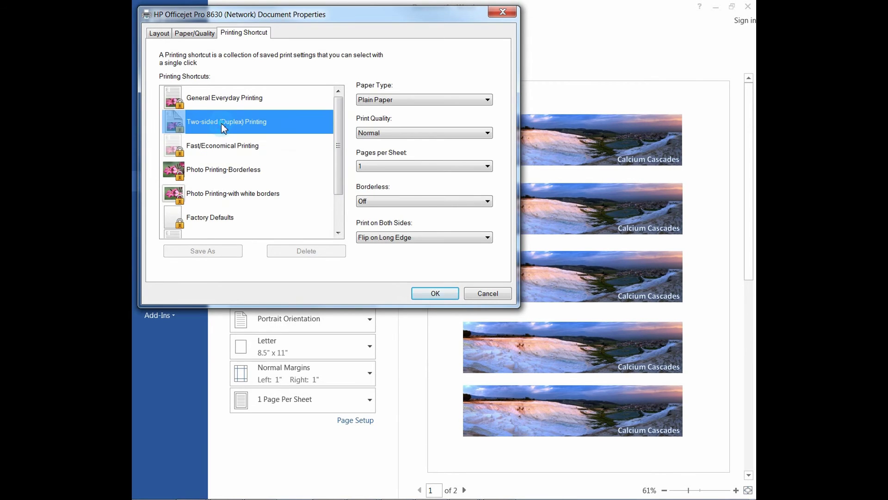
click(393, 100)
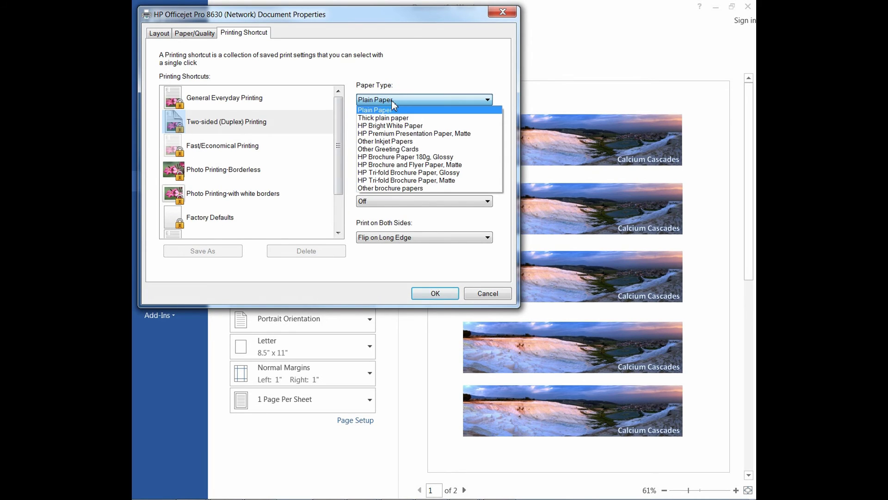
click(424, 166)
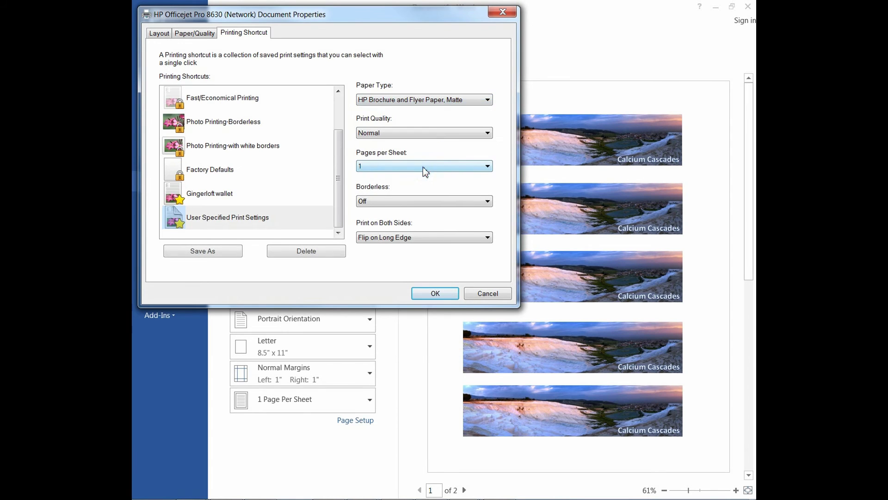
click(387, 134)
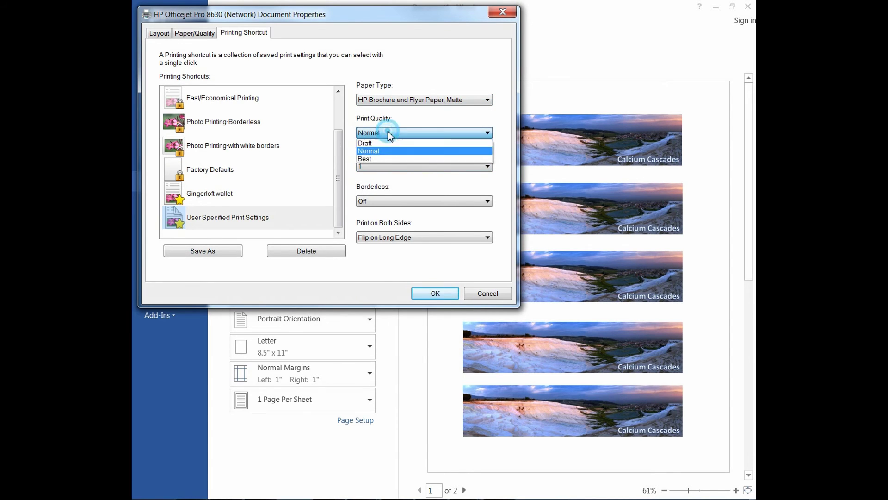
click(386, 157)
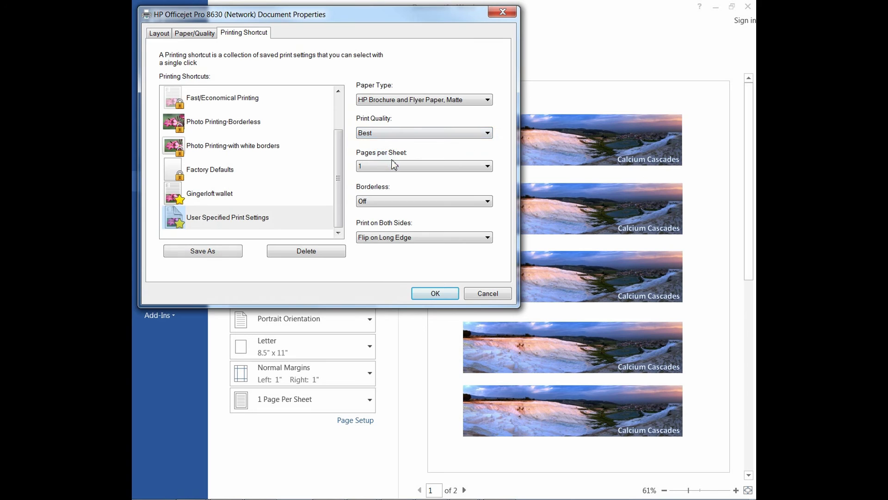
click(436, 294)
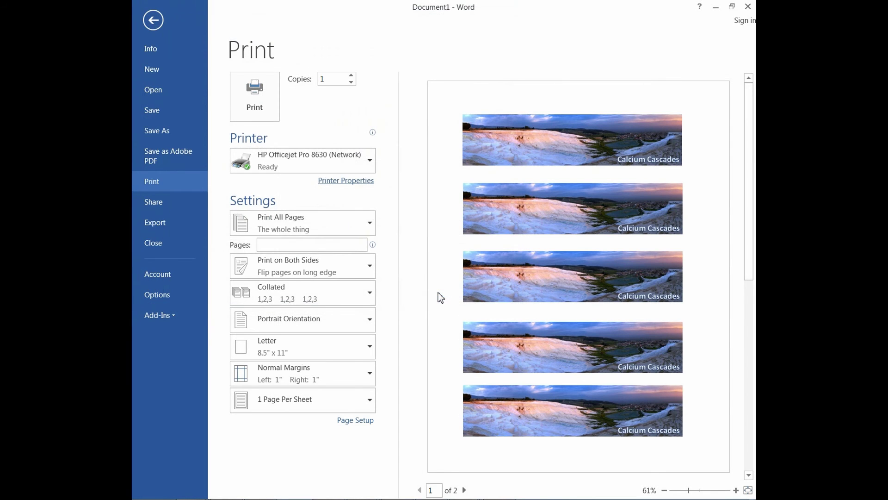